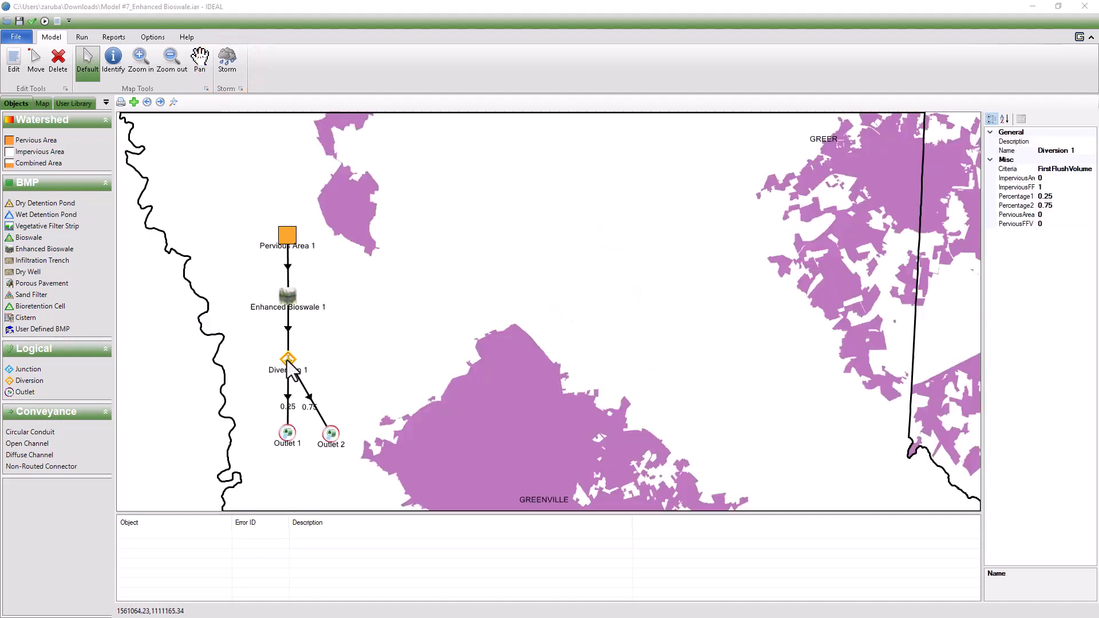
Set Diversion 1 to divert based on first flush volume.
double_click(286, 361)
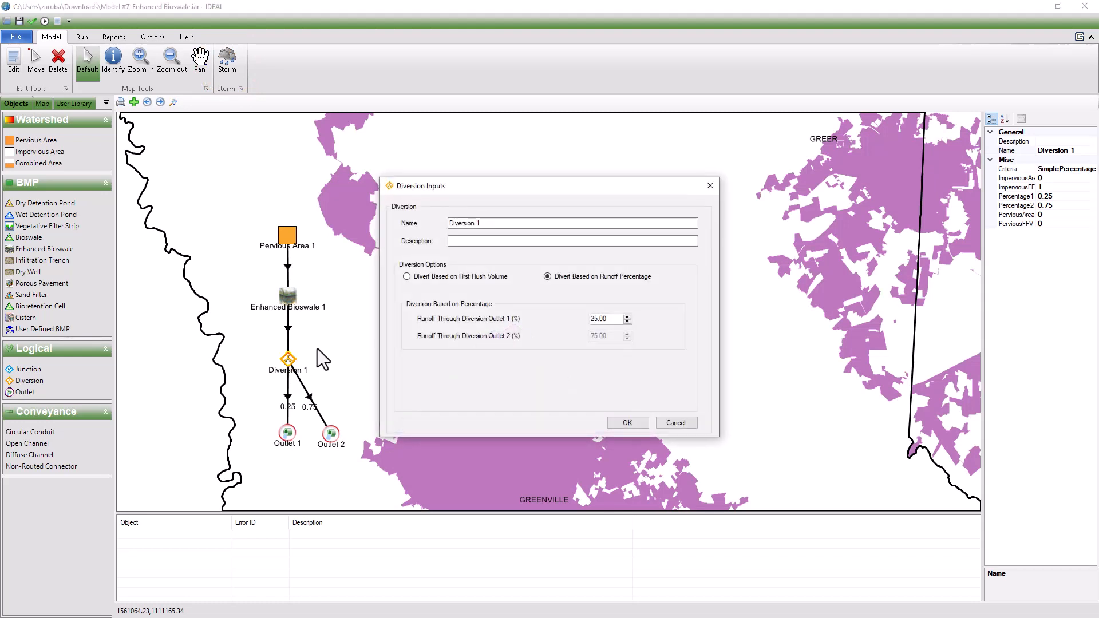
click(407, 276)
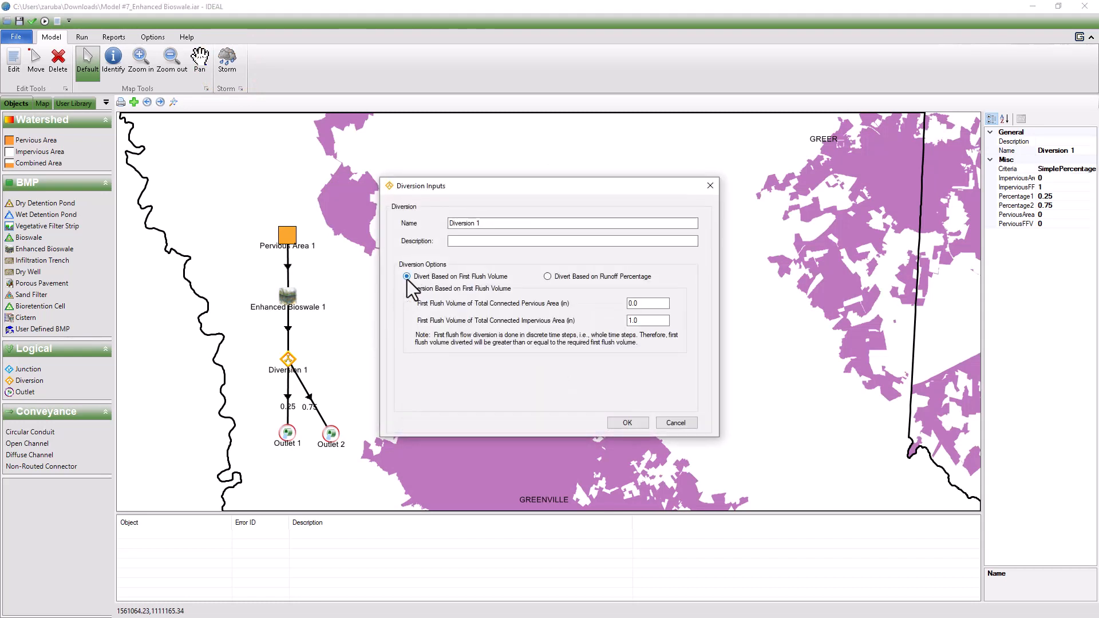
click(626, 423)
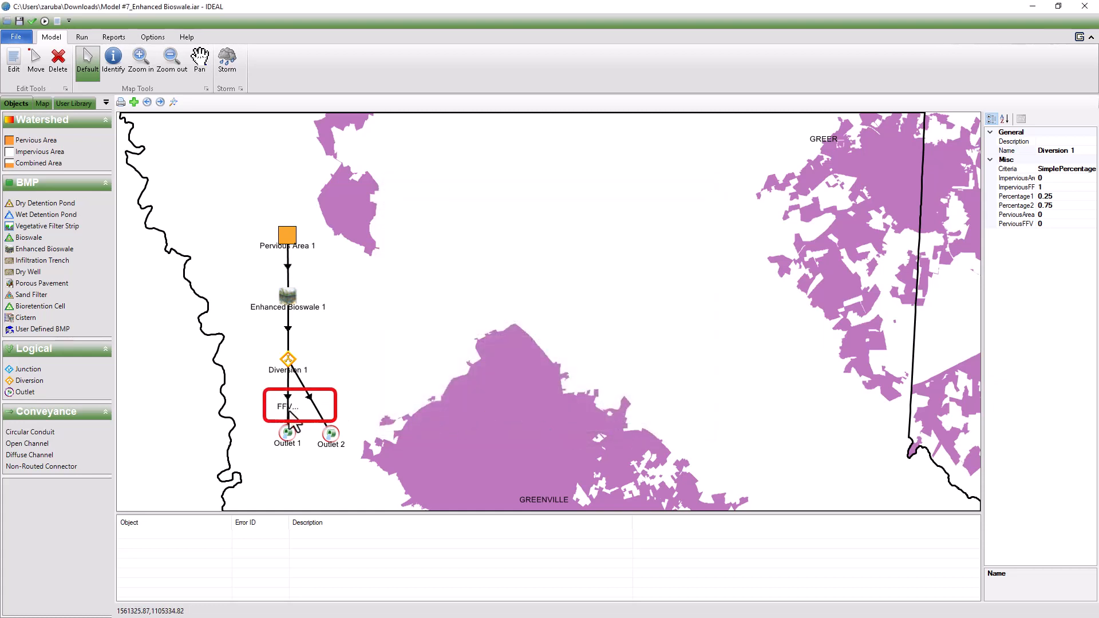
Set Diversion 1 to divert based on runoff percentage, with 25% of the runoff through diversion outlet 1.
double_click(289, 361)
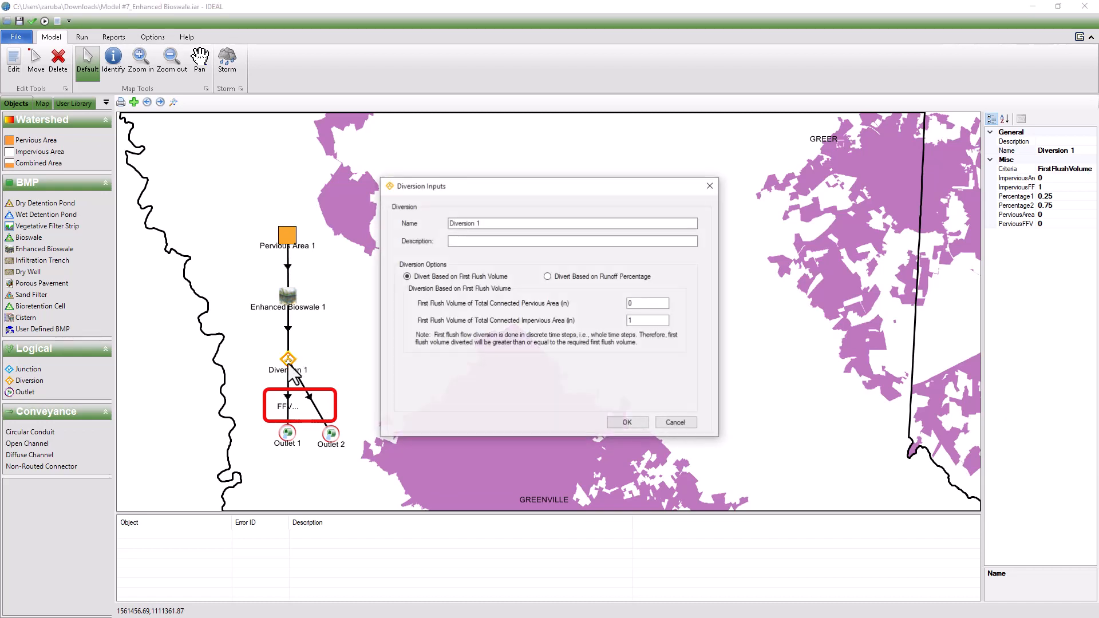
click(548, 276)
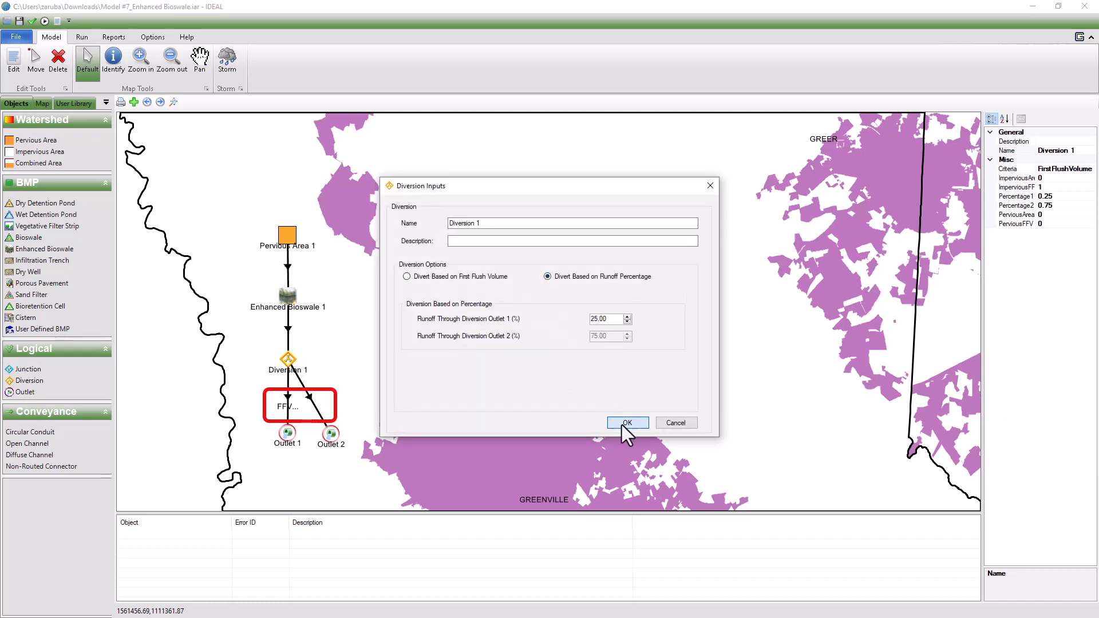
click(623, 424)
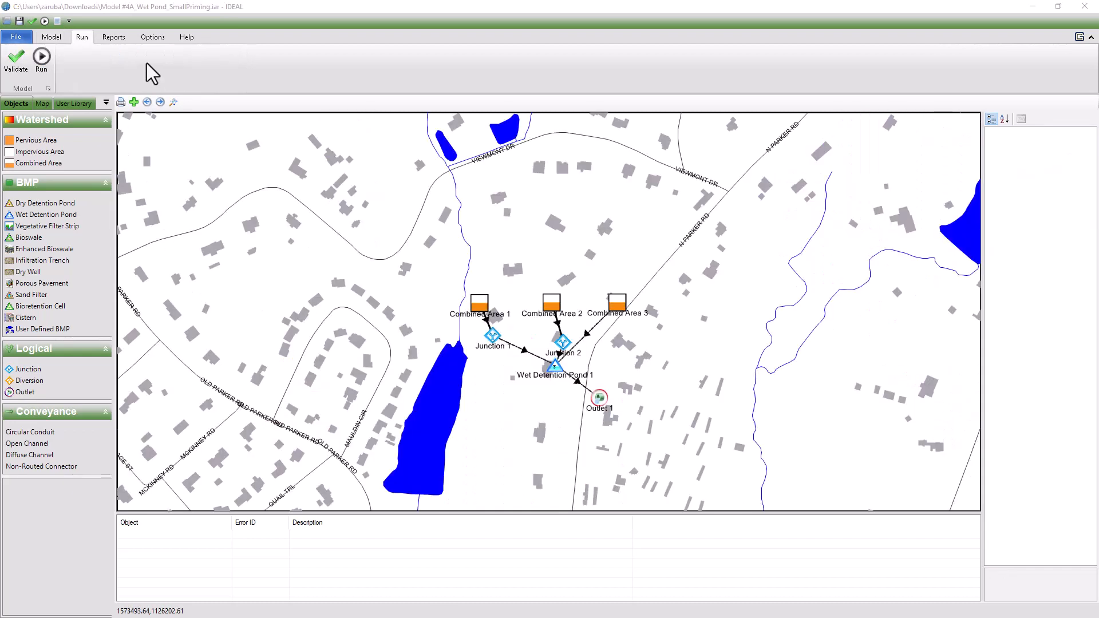
Run the wet detention pond model and acknowledge its messages to open the output report.
click(40, 63)
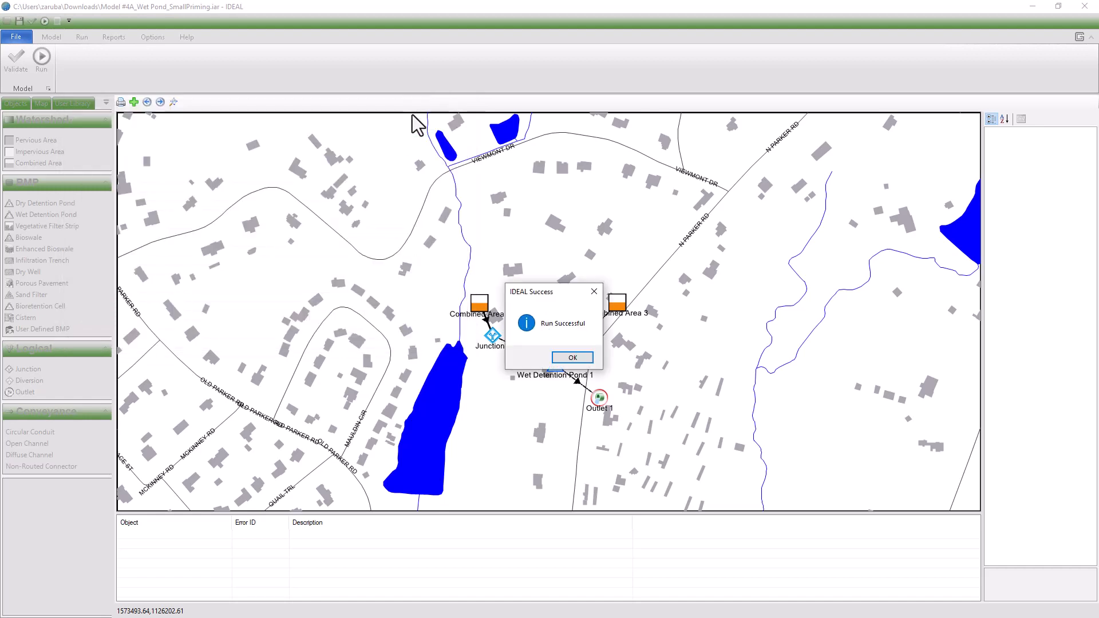
click(574, 357)
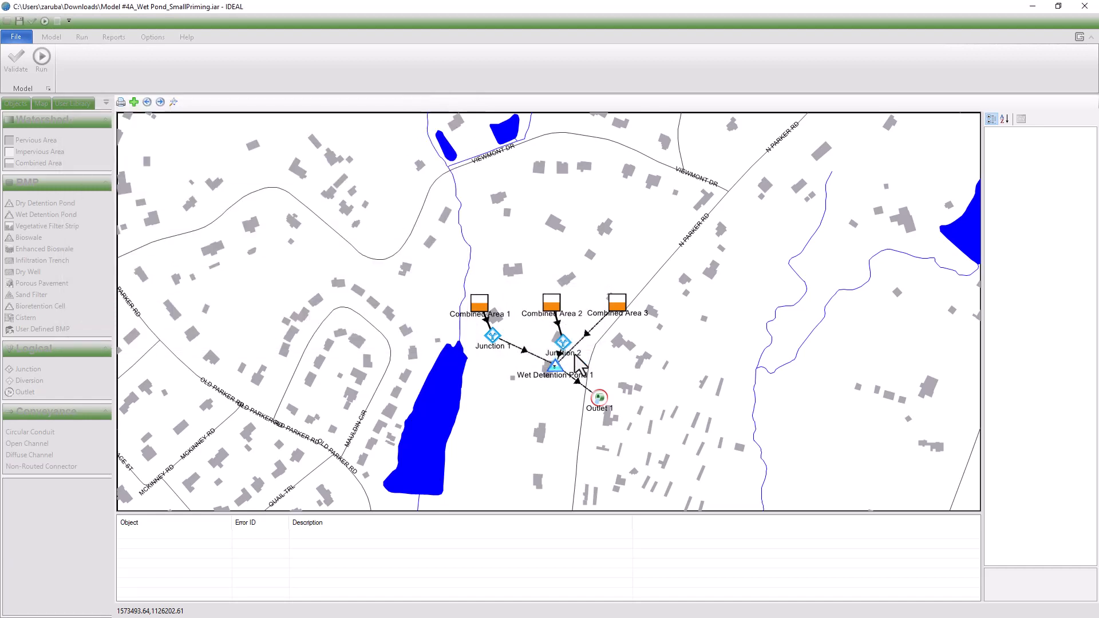
click(575, 356)
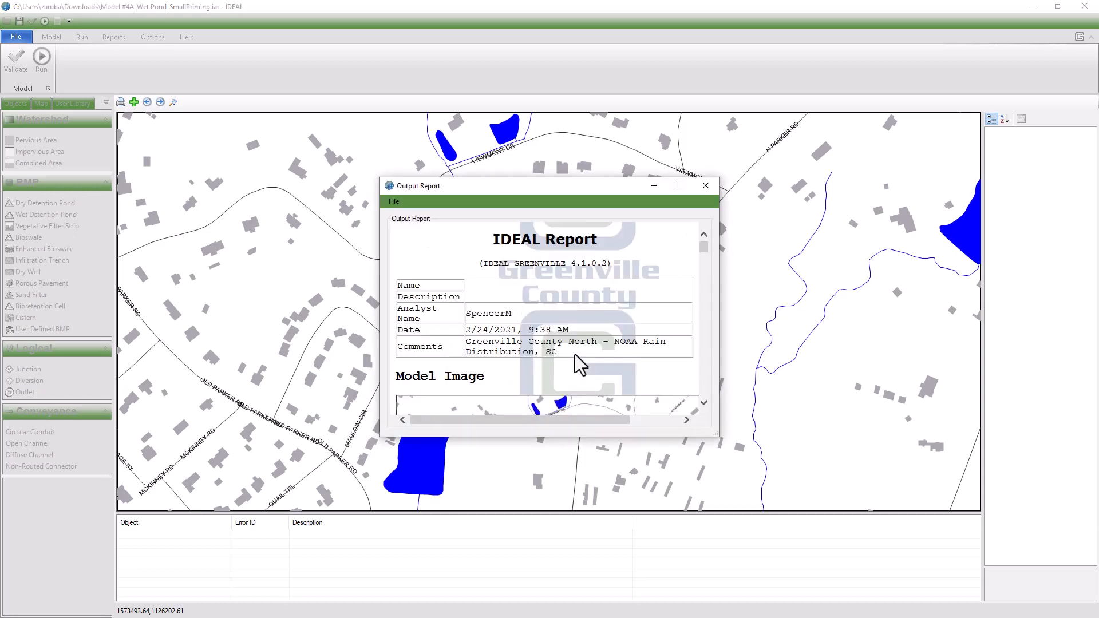
Enlarge the output report and examine the storm inputs, wet pond trapping efficiencies, Outlet 1 annual loads and overall watershed results.
click(679, 185)
scroll(758, 277, down, 10)
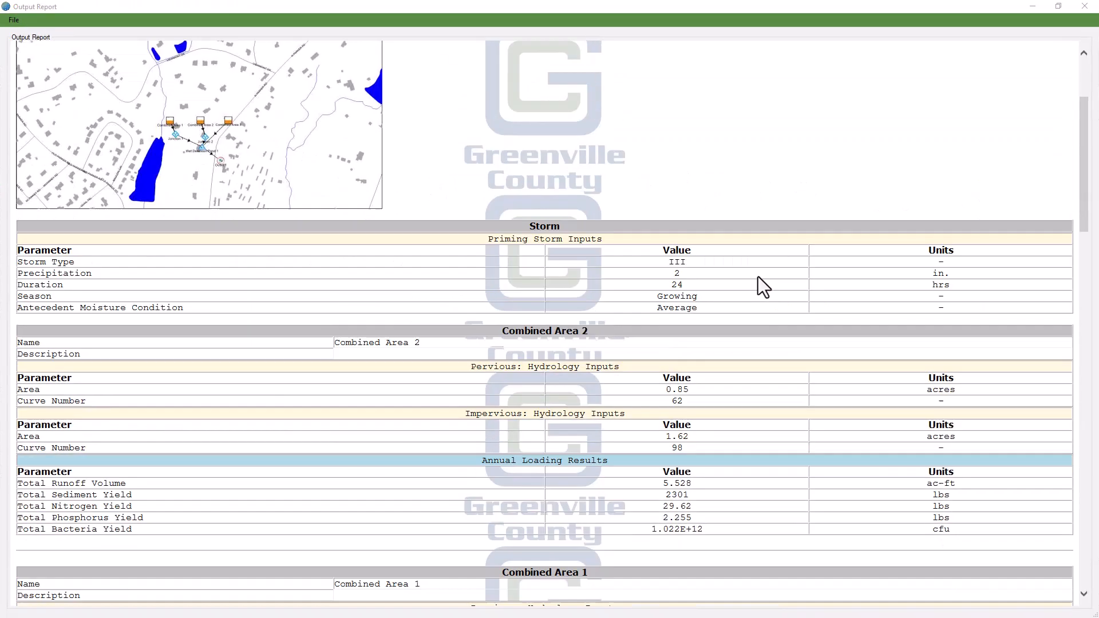
scroll(758, 276, down, 15)
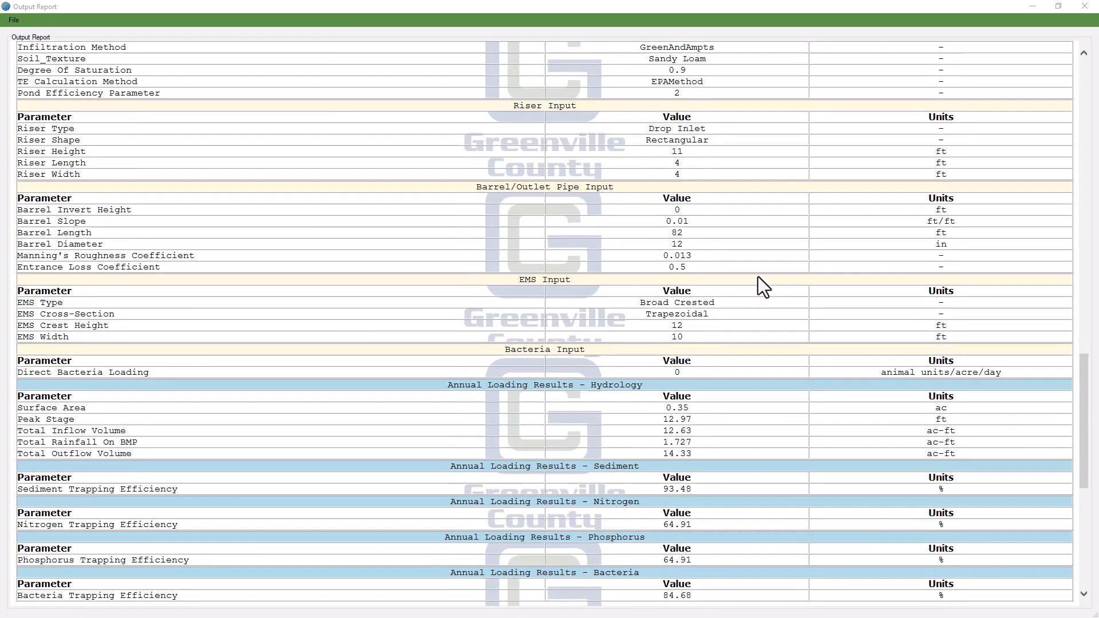
scroll(758, 277, down, 10)
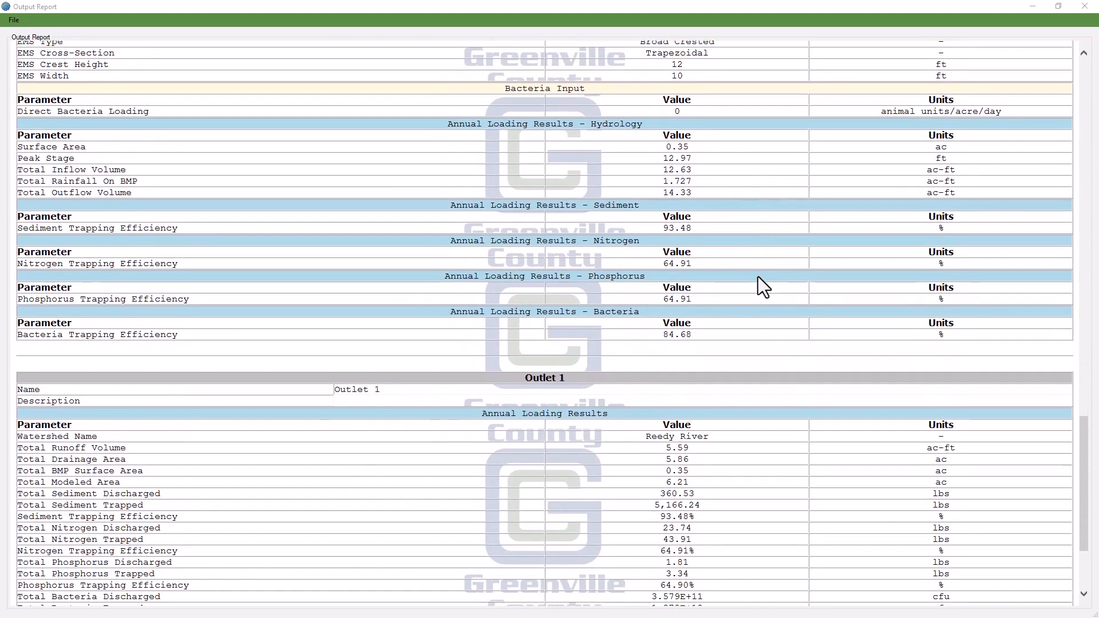
scroll(758, 277, down, 2)
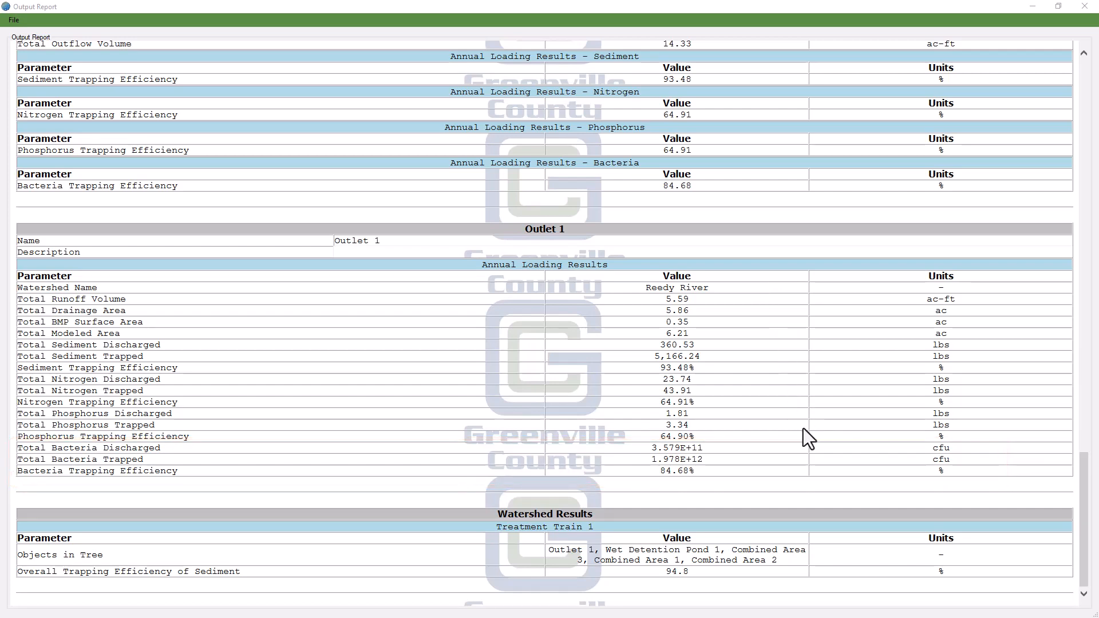
scroll(802, 429, up, 18)
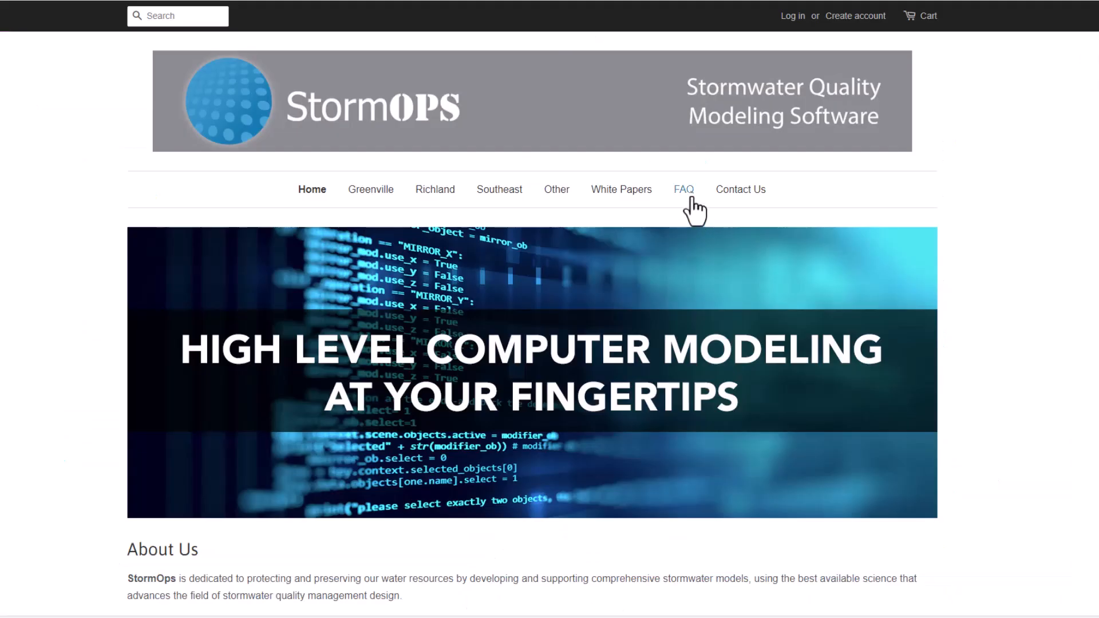
Switch to the StormOps website and look through its list of frequently asked questions about IDEAL.
click(685, 190)
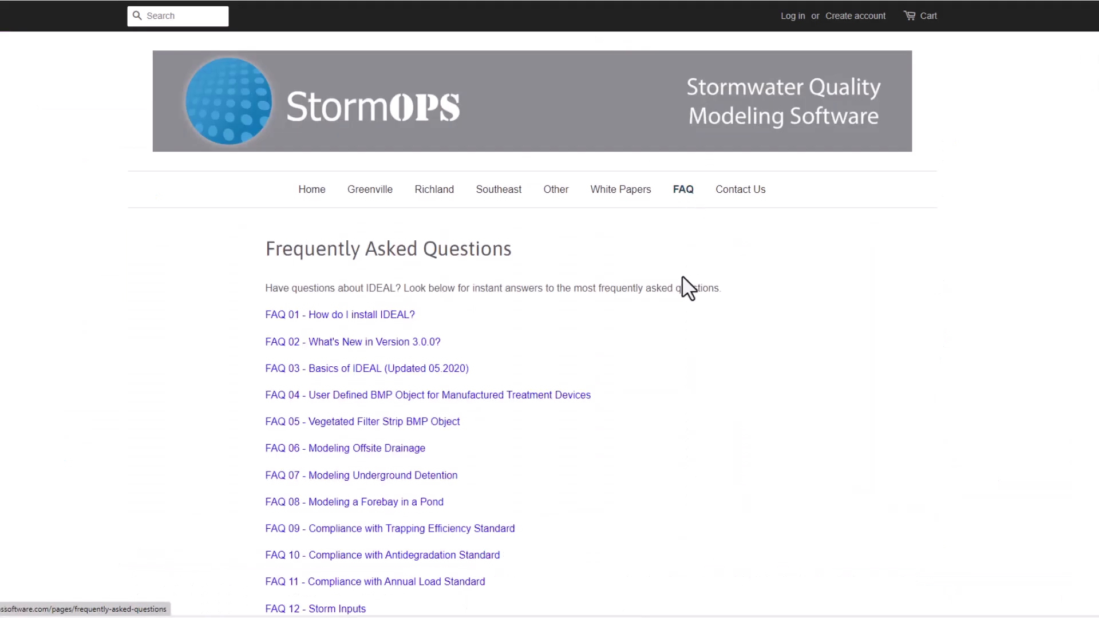
scroll(675, 338, down, 3)
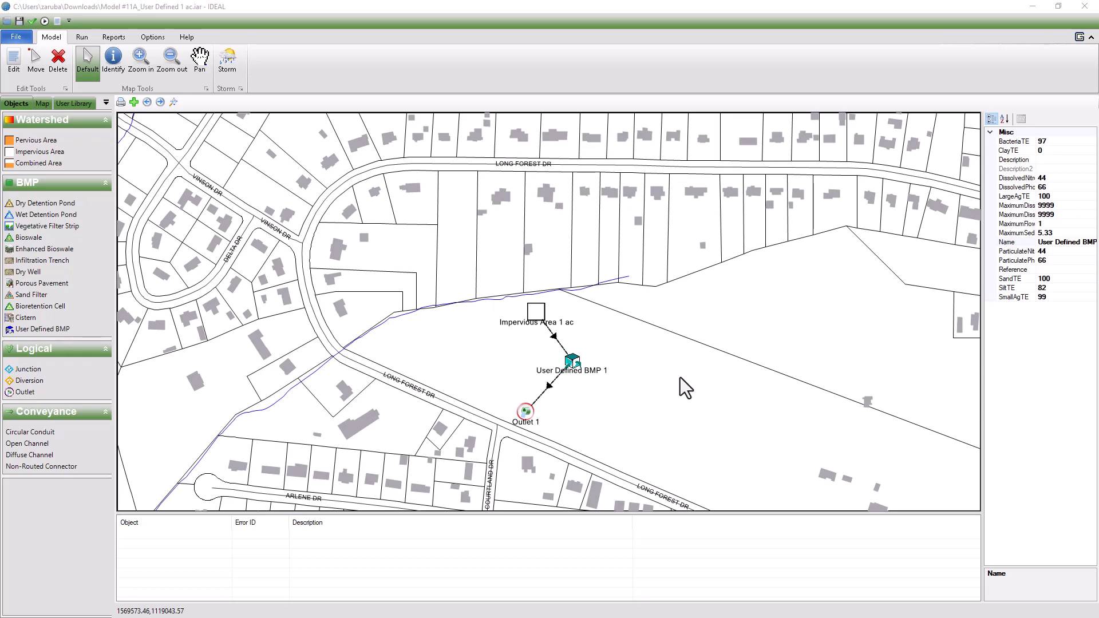
In IDEAL, open the inputs of User Defined BMP 1 and review its general and trapping efficiency characteristics.
double_click(572, 362)
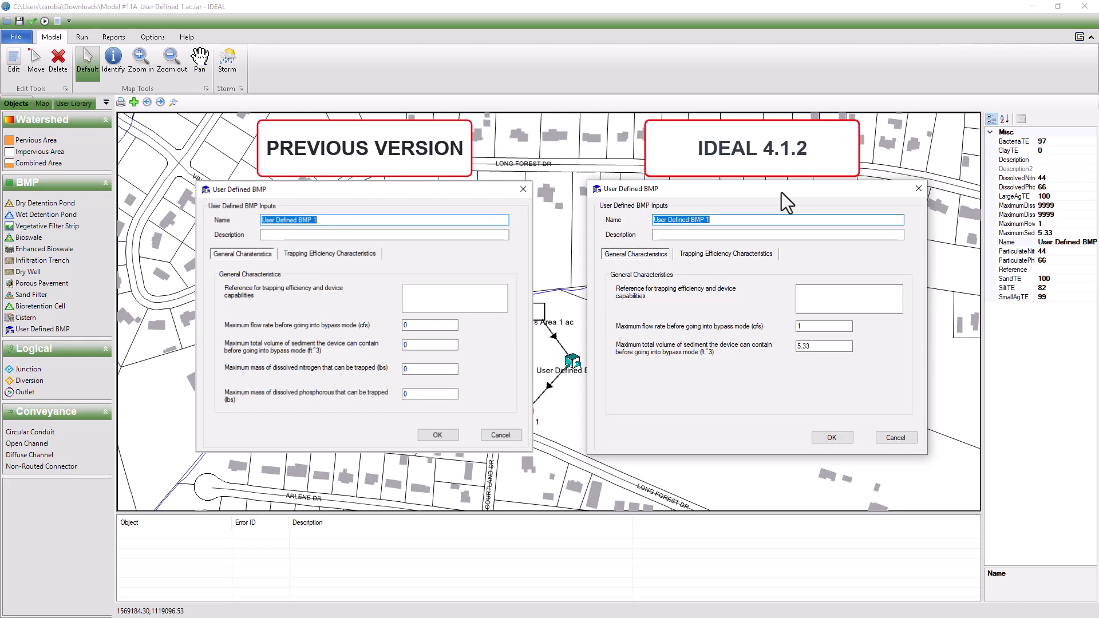
click(750, 253)
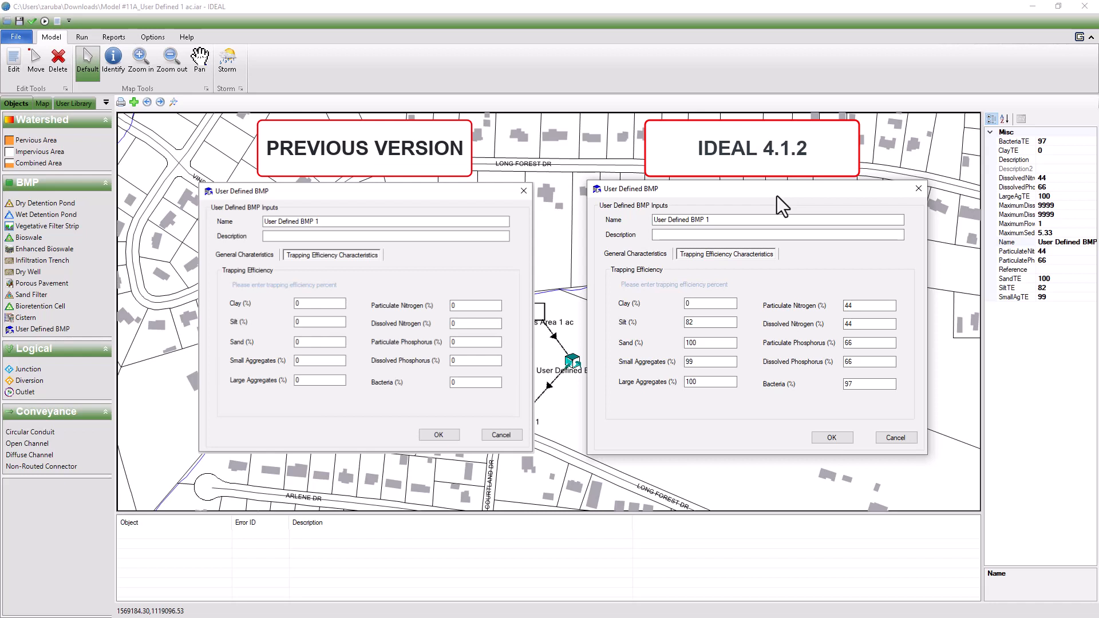
click(645, 256)
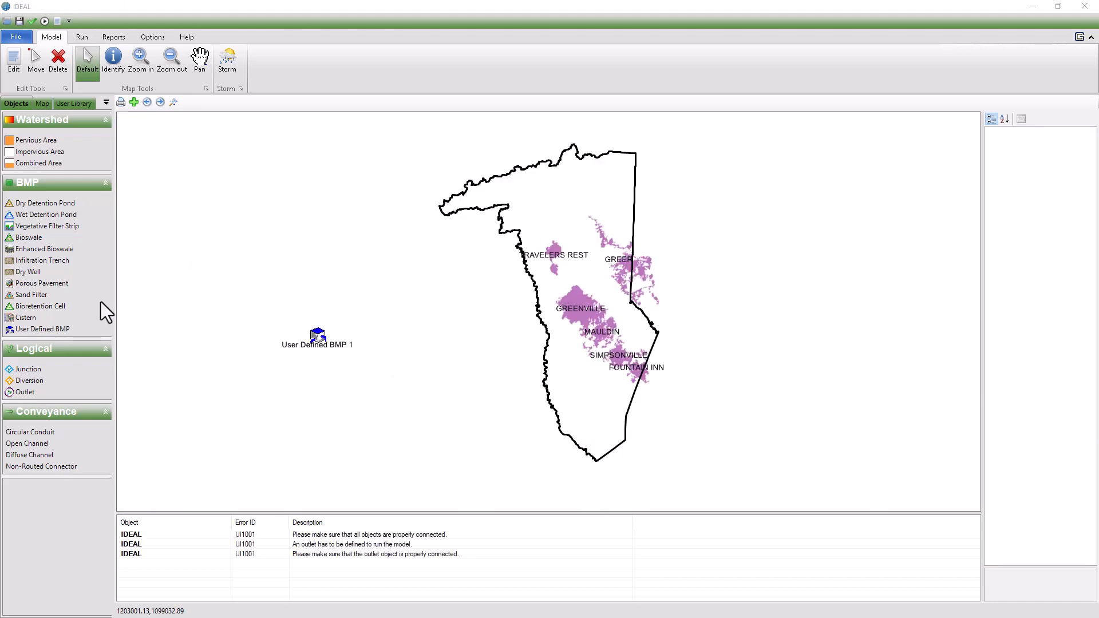
Add a bioretention cell just above User Defined BMP 1 on the map and open its Layer 1 properties.
drag(43, 308, 311, 293)
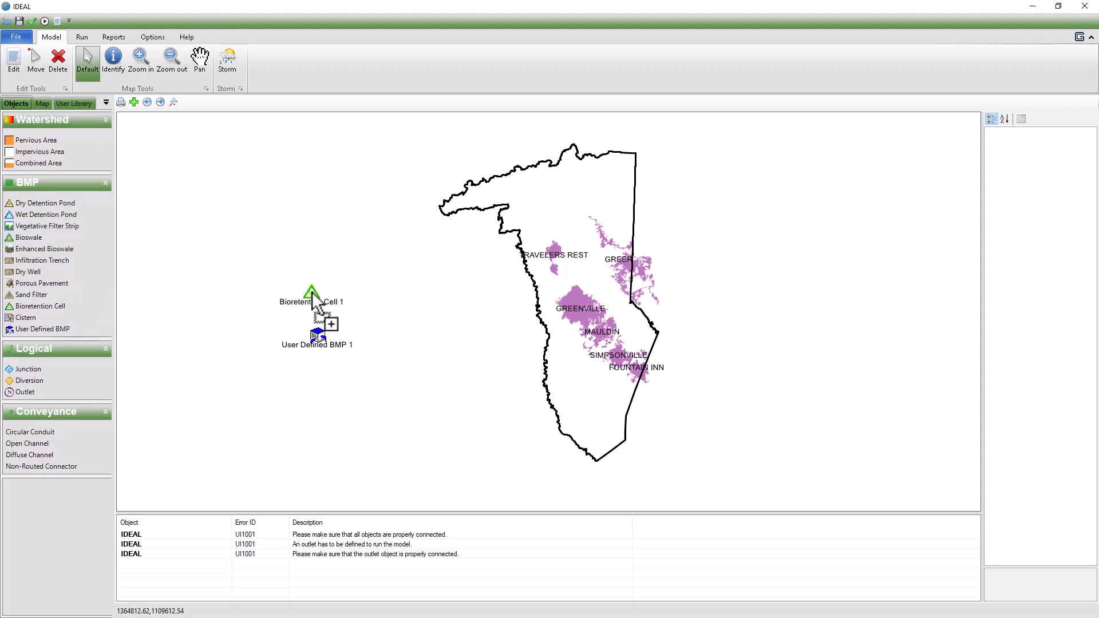
double_click(311, 293)
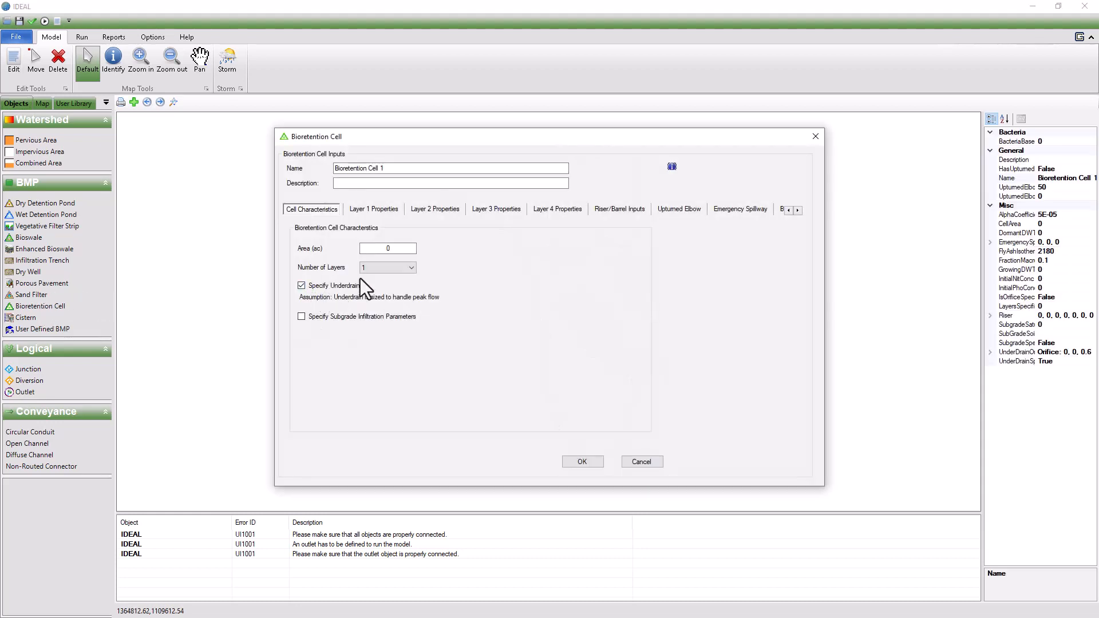
click(383, 212)
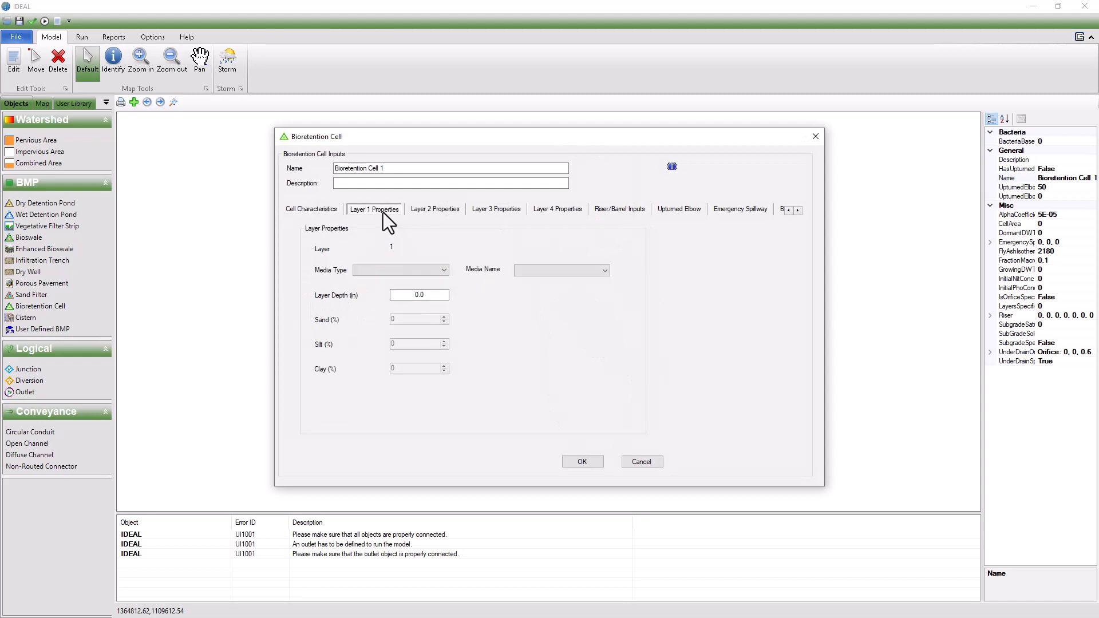
Choose Other Media as the bioretention cell's Layer 1 media type, review the media names offered, and return to the cell characteristics.
click(440, 271)
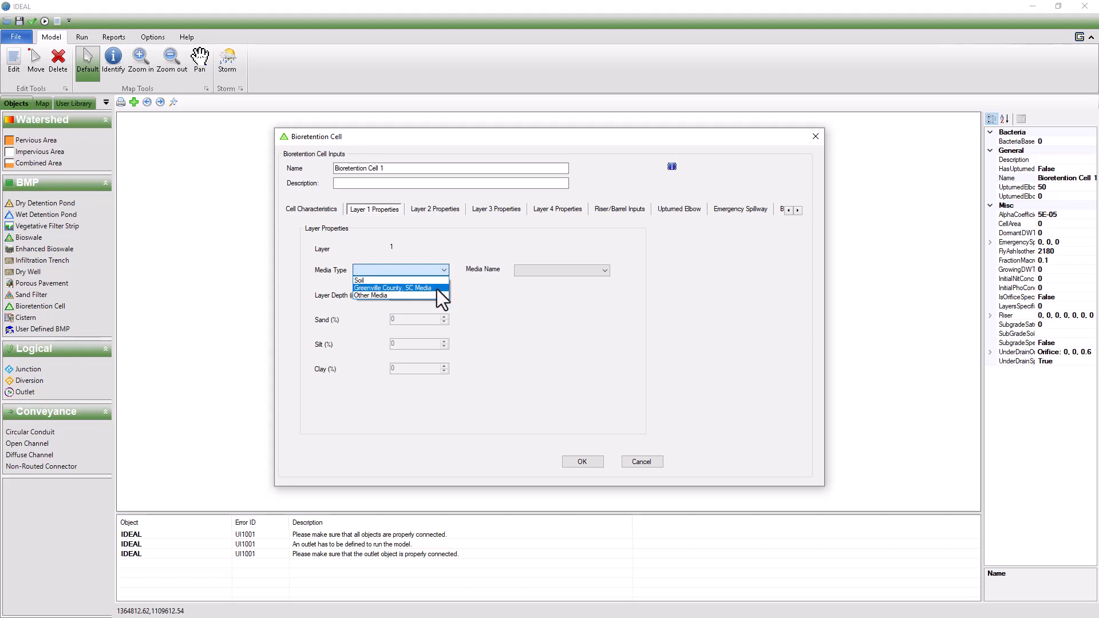
click(434, 294)
click(592, 273)
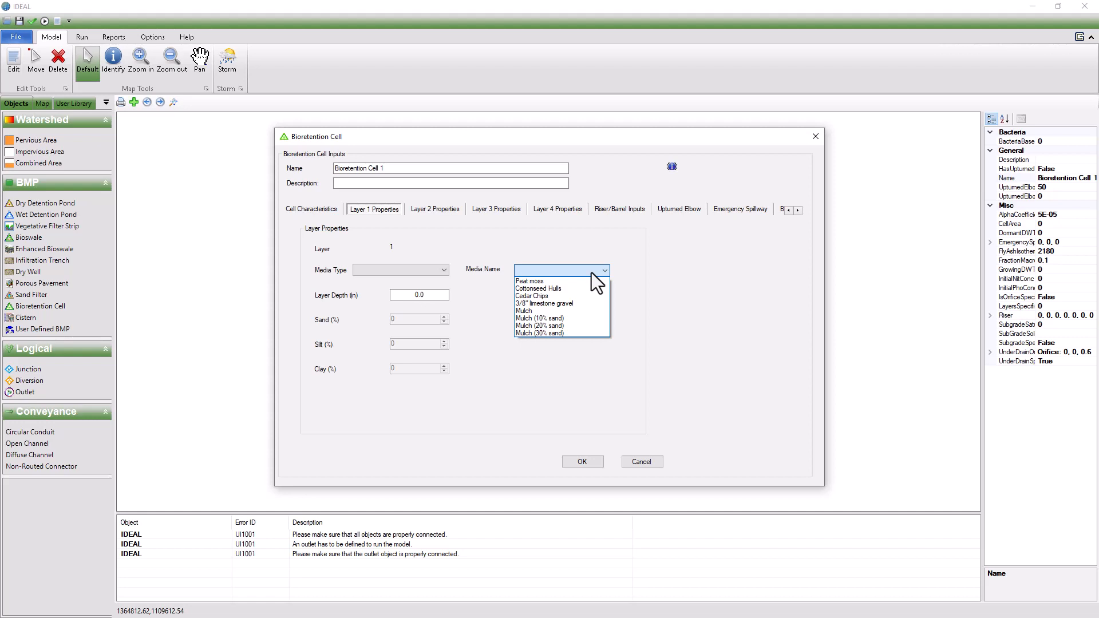
click(592, 272)
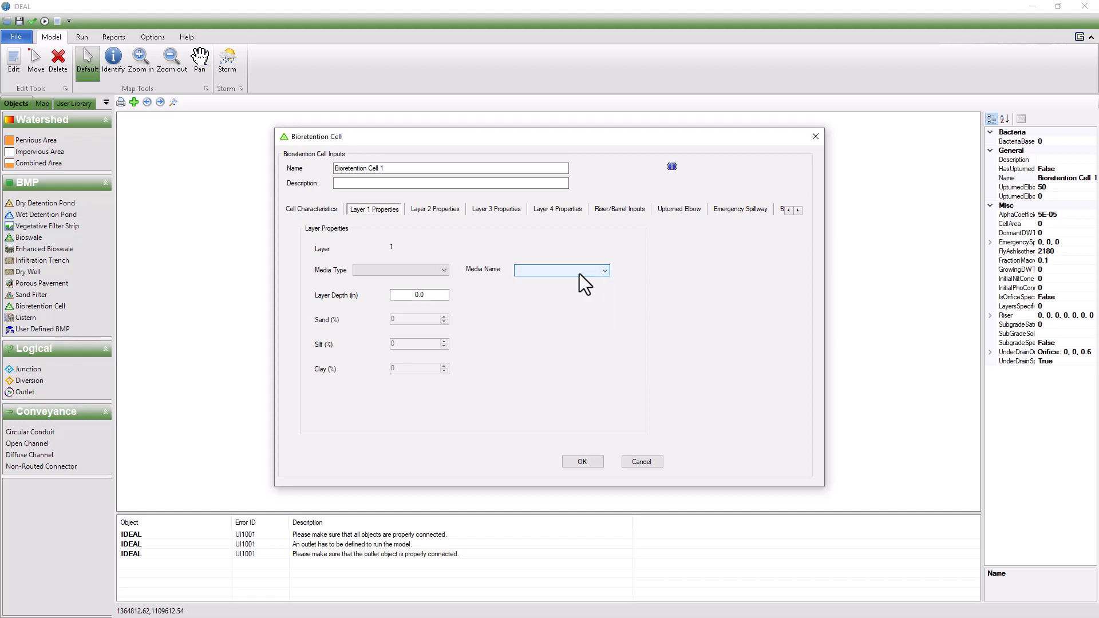
click(308, 211)
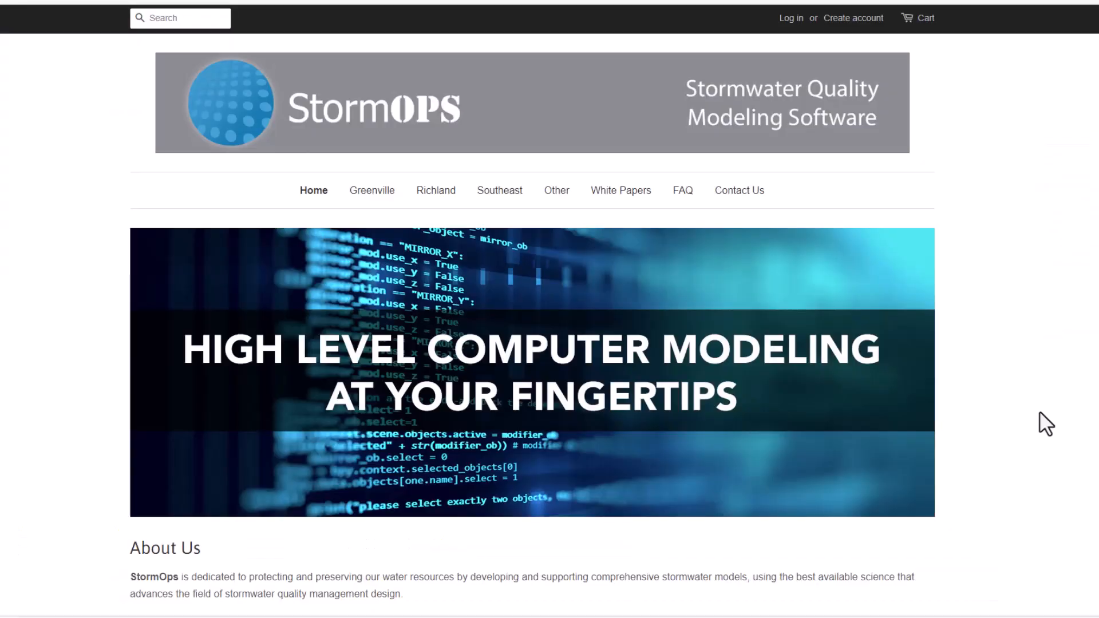
On the StormOps website, open the frequently asked questions page and browse the IDEAL topics.
click(684, 197)
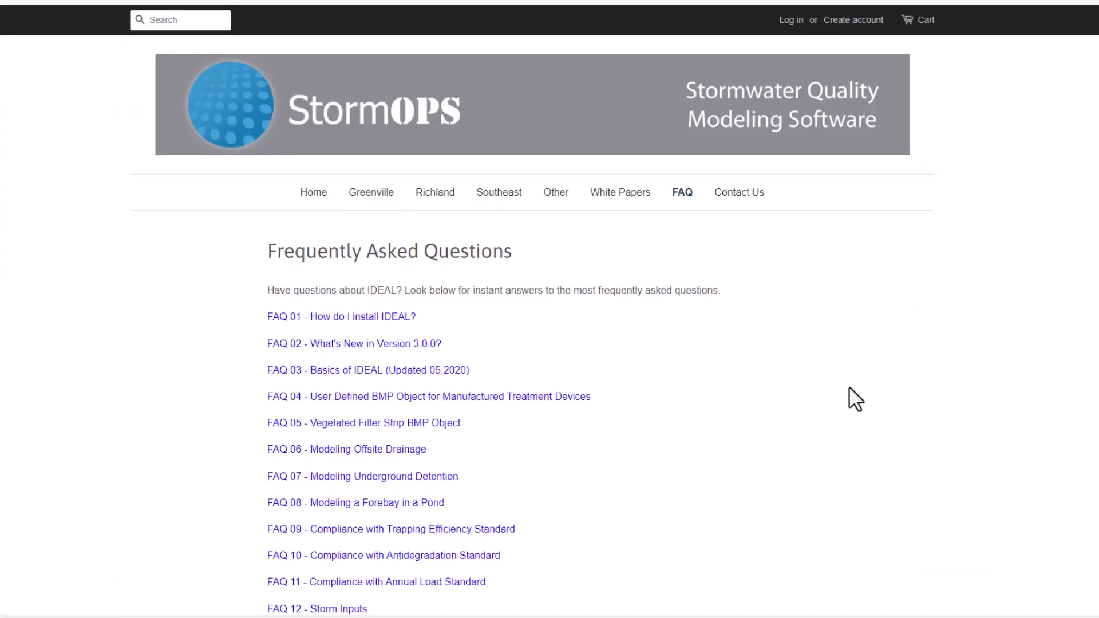
scroll(849, 387, down, 1)
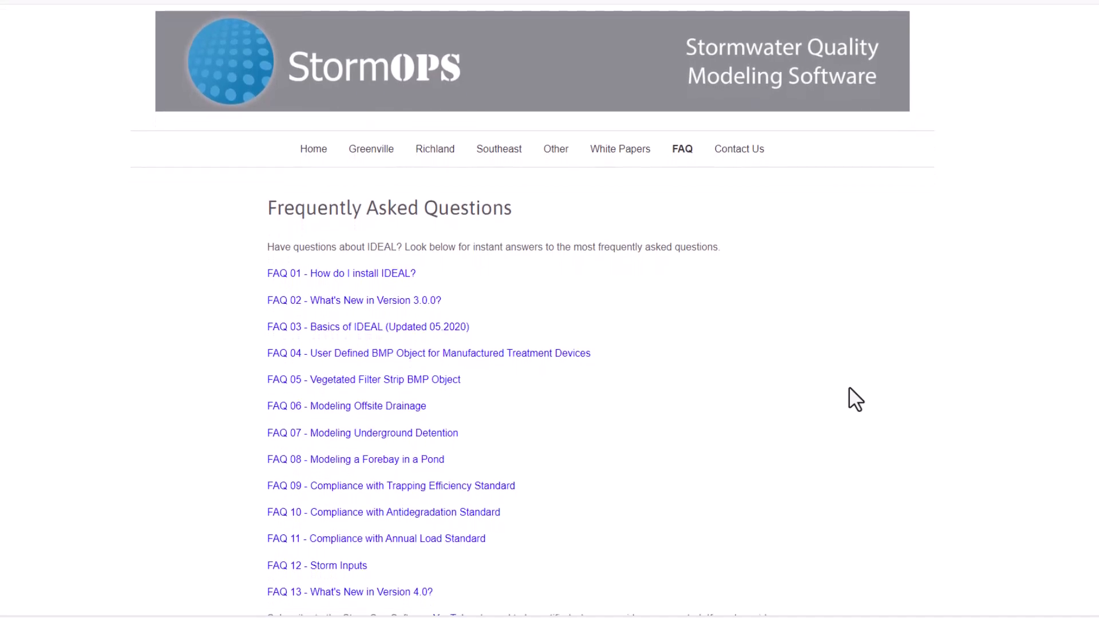